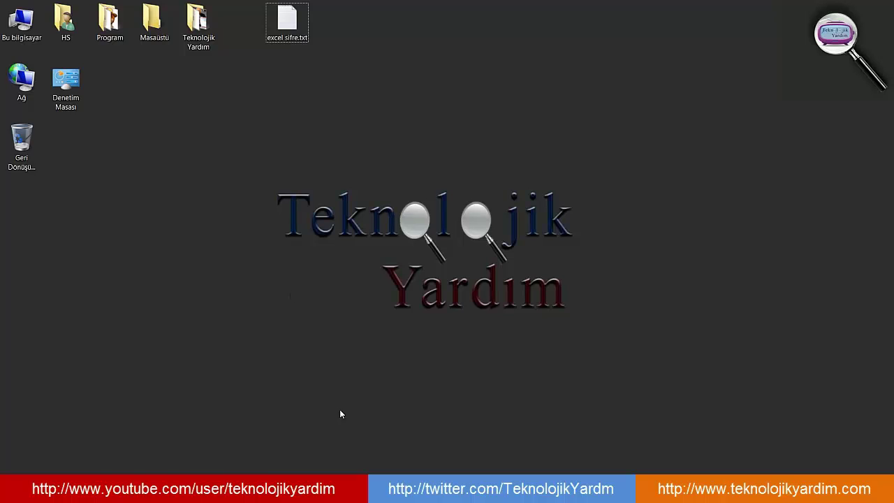
# Step: Start a blank Excel workbook and enter 12, 123, 123, 21 down column A
pyautogui.press('Return')
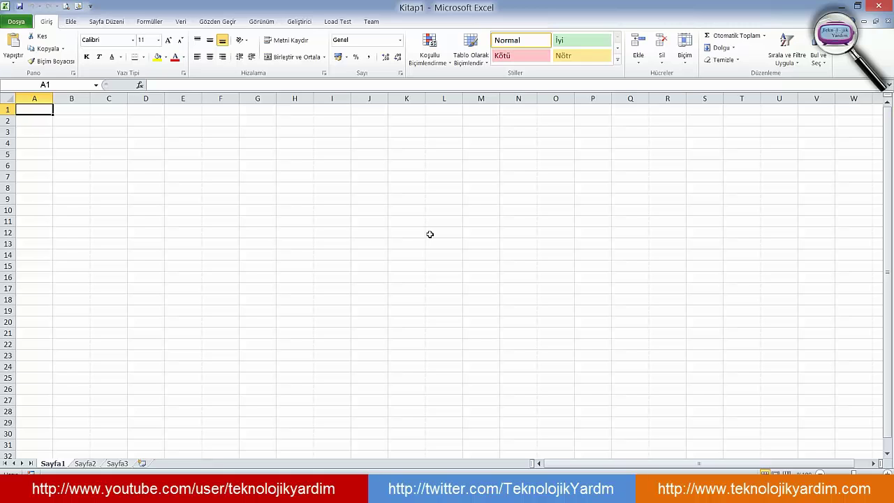
pyautogui.write('12 ')
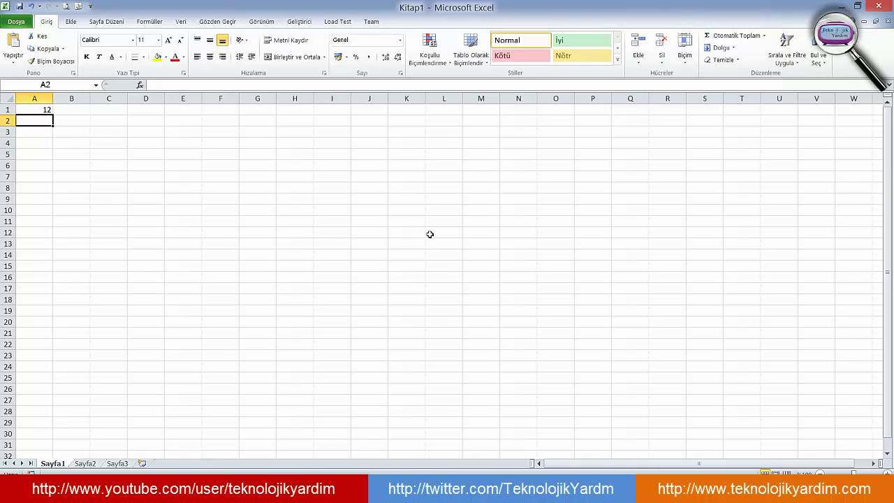
pyautogui.write(' 123 123 21')
pyautogui.press('Return')
pyautogui.hotkey('ctrl', 'Home')
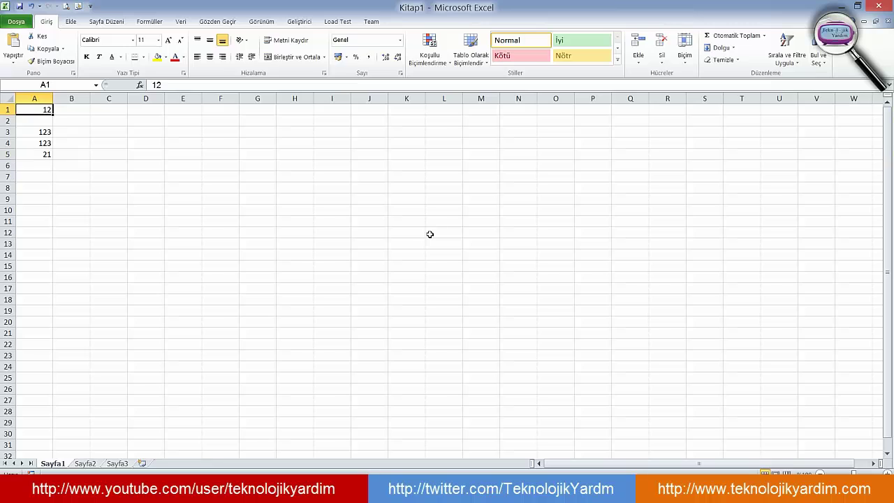
# Step: Overwrite A1 with Teknolojik and put Yardım in B1
pyautogui.write('Teknoloji')
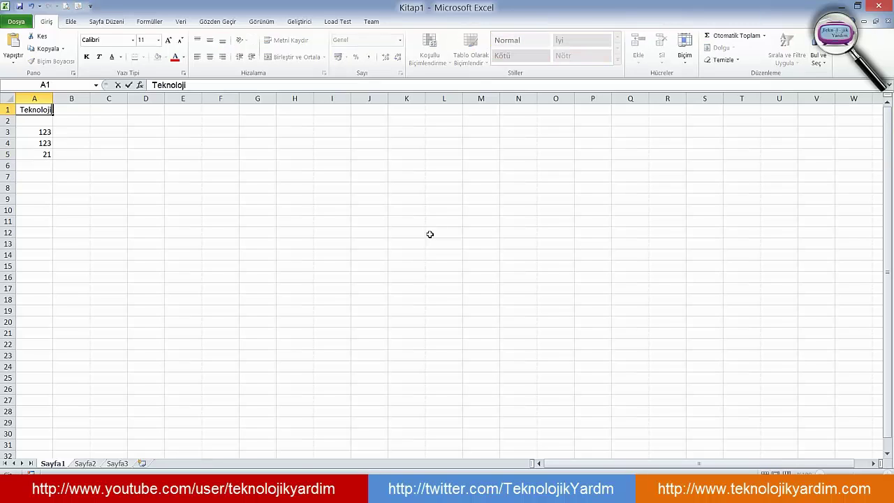
pyautogui.write('k')
pyautogui.press('Tab')
pyautogui.write('Yardım')
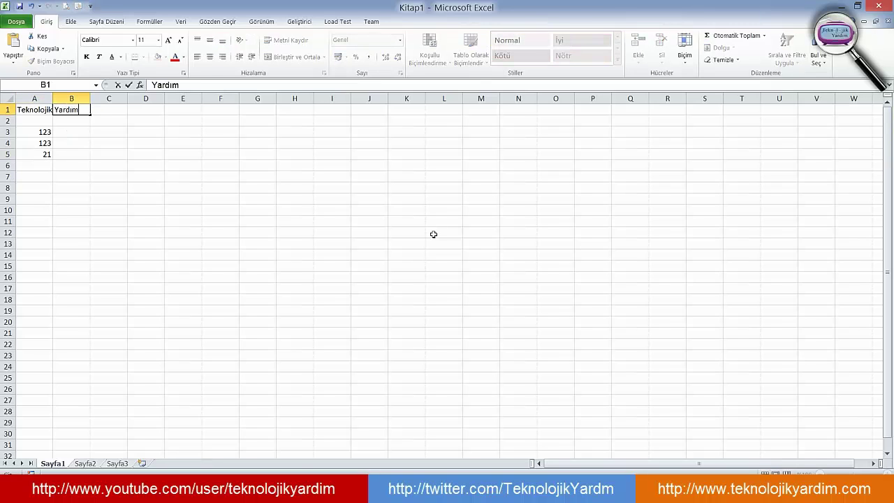
pyautogui.press('Return')
pyautogui.hotkey('ctrl', 'Home')
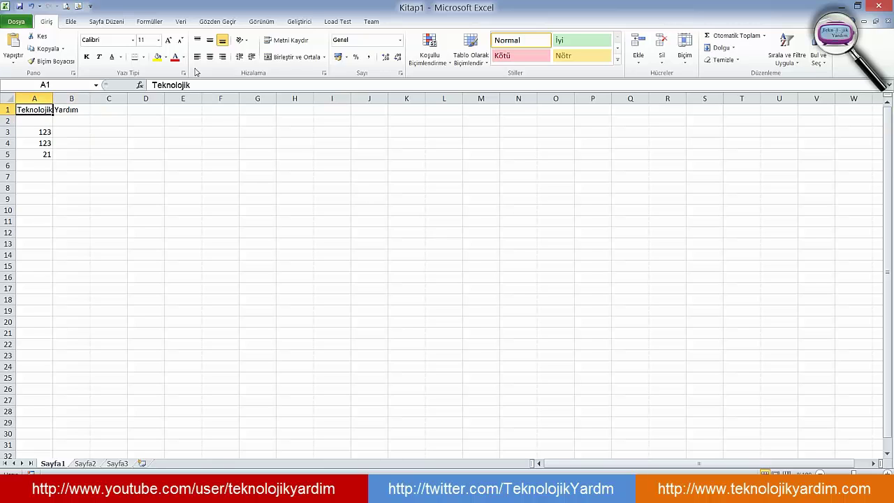
# Step: Open the Protect Sheet settings from the Review (Gözden Geçir) tab
pyautogui.click(181, 22)
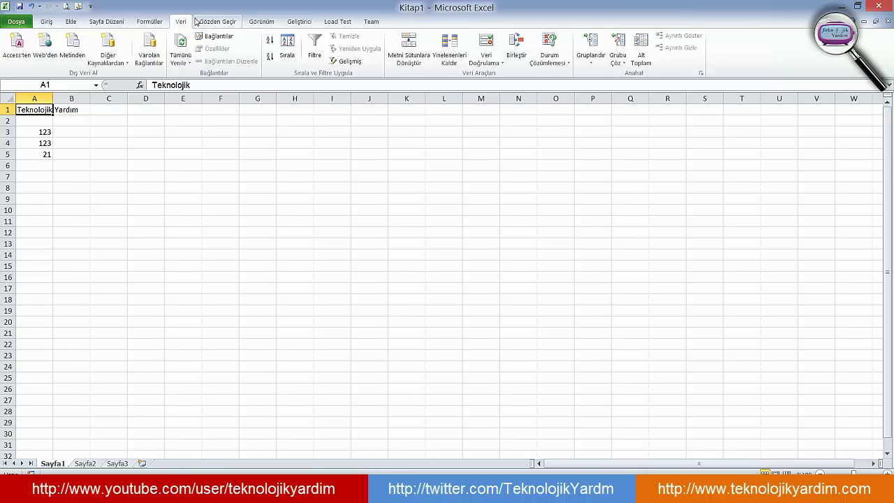
pyautogui.click(202, 23)
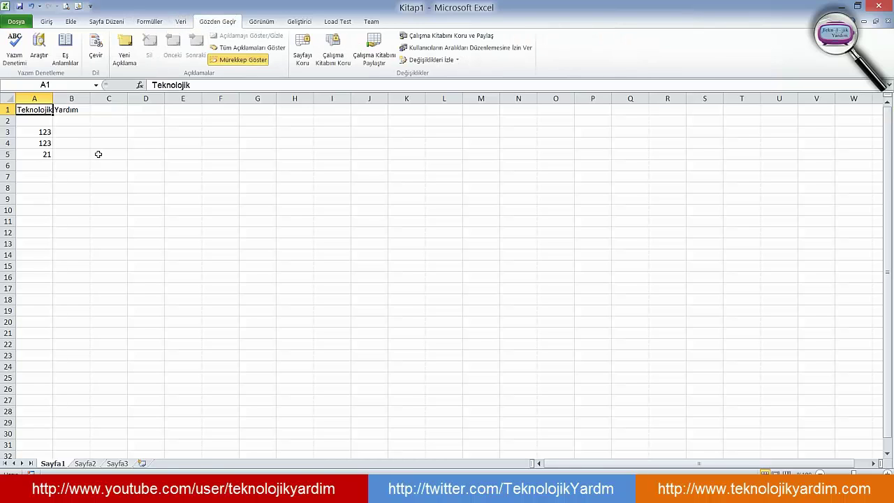
pyautogui.click(304, 41)
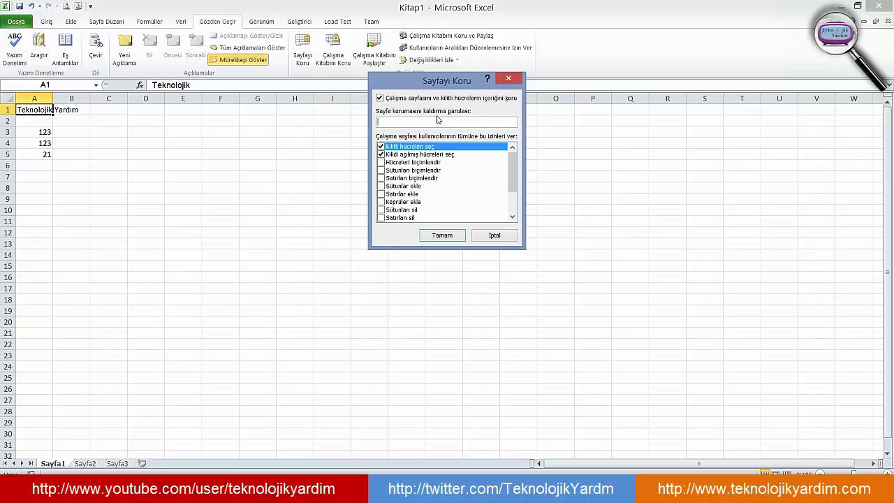
pyautogui.scroll(-3, 429, 181)
pyautogui.scroll(2, 430, 192)
pyautogui.scroll(1, 430, 195)
# Step: Enter the sheet protection password and retype it in the Confirm Password dialog
pyautogui.press('Return')
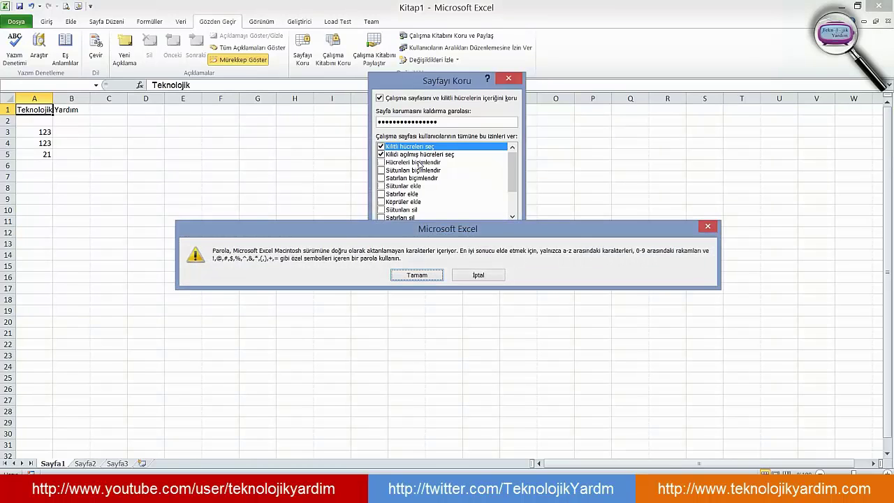
pyautogui.press('Return')
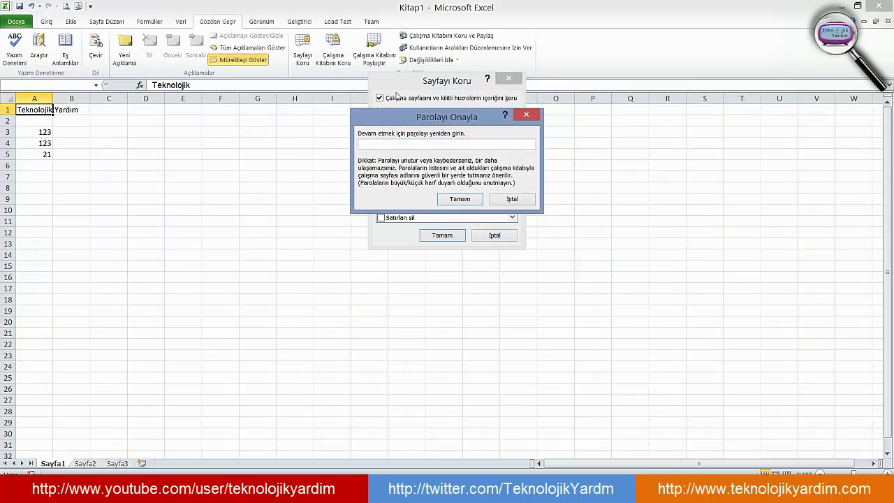
pyautogui.click(517, 199)
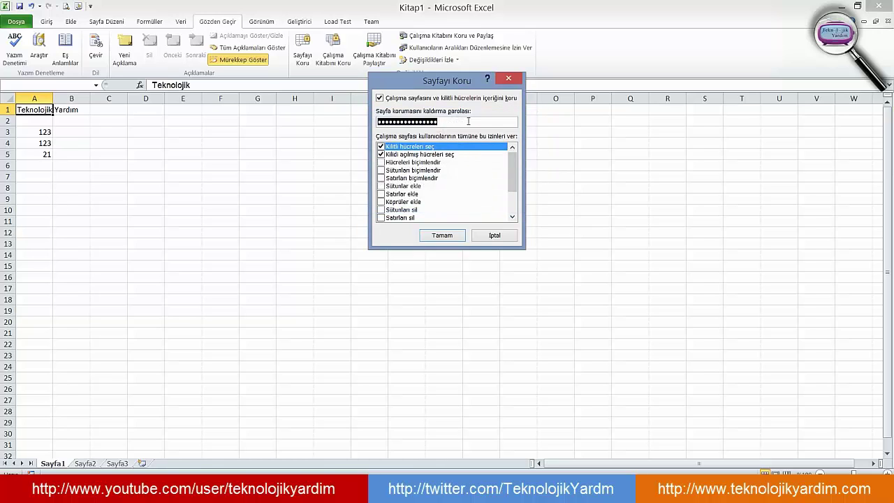
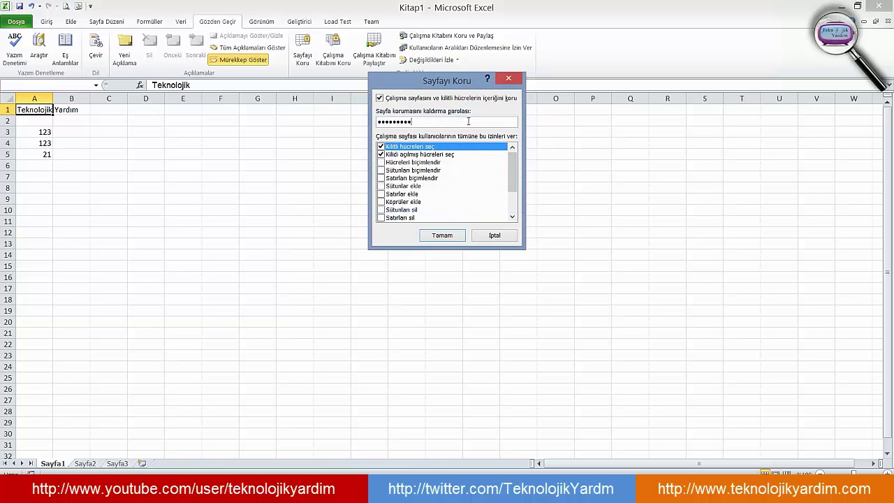
pyautogui.click(451, 239)
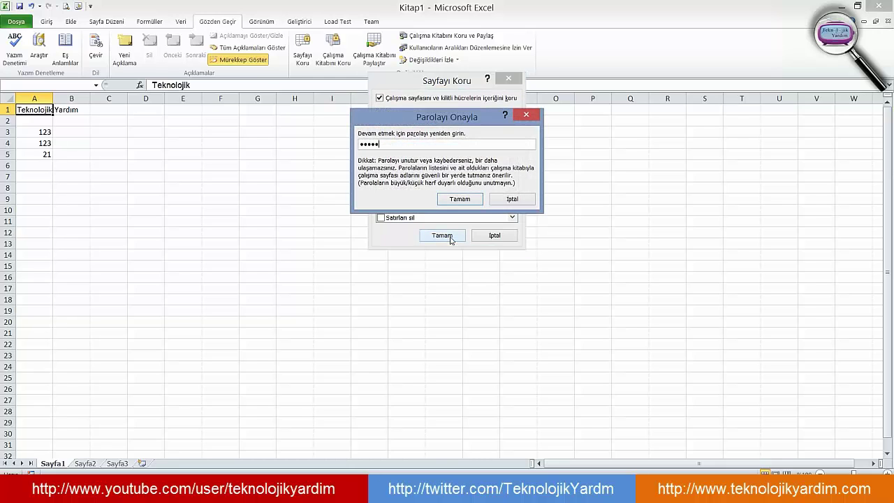
pyautogui.press('Return')
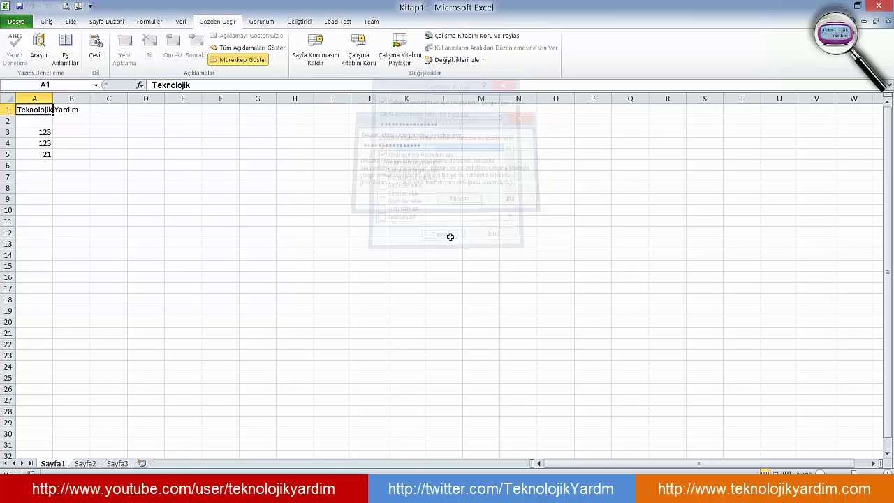
pyautogui.write('a')
pyautogui.press('Return')
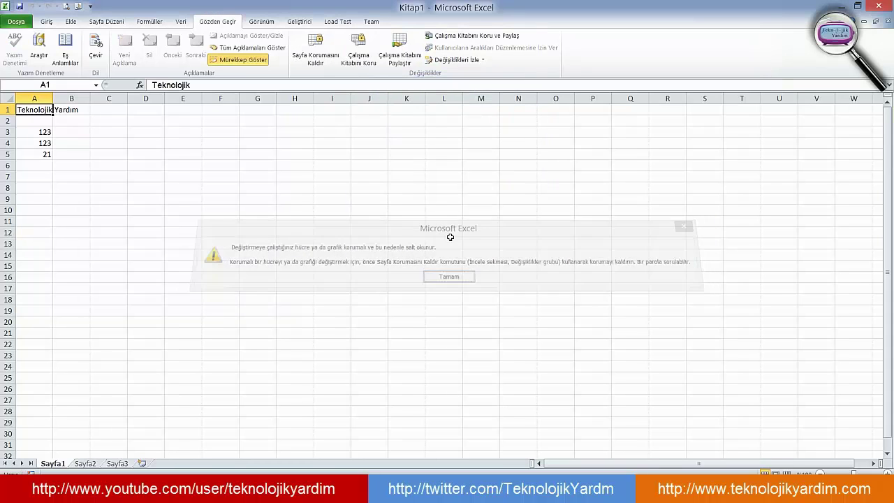
pyautogui.press('Down')
pyautogui.press('Right')
pyautogui.write('a')
pyautogui.press('Return')
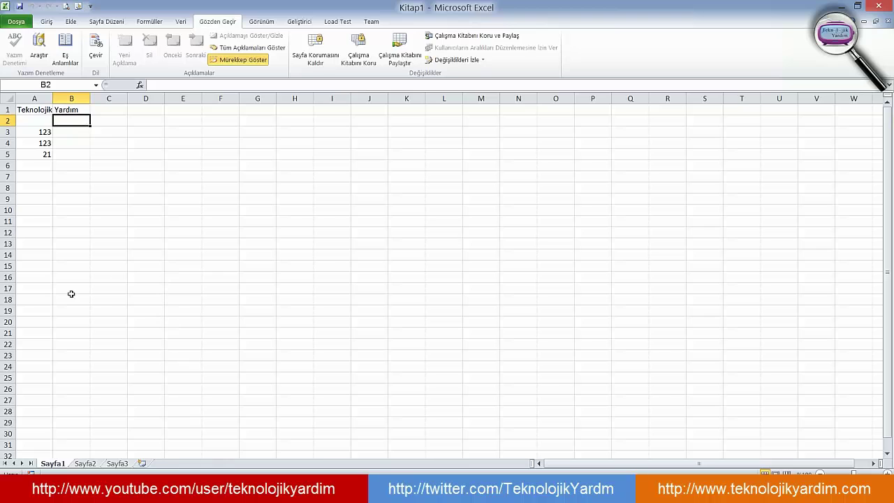
pyautogui.click(180, 210)
pyautogui.write('a')
pyautogui.click(469, 278)
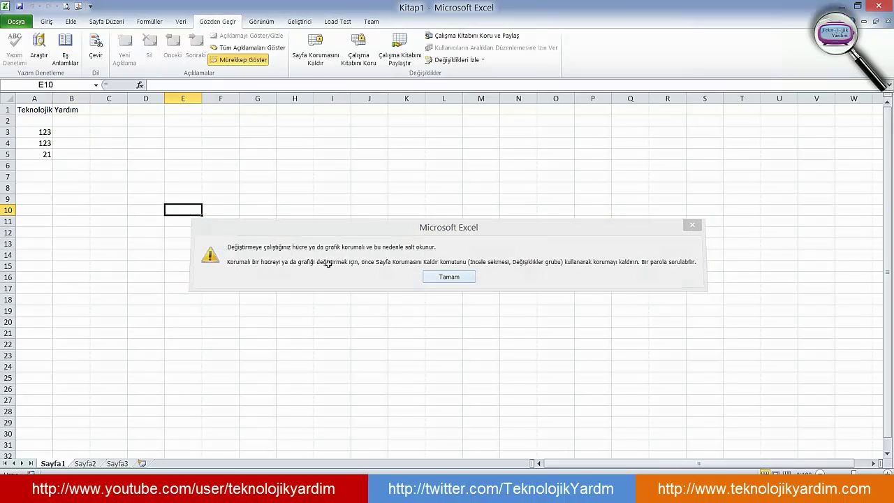
pyautogui.click(37, 107)
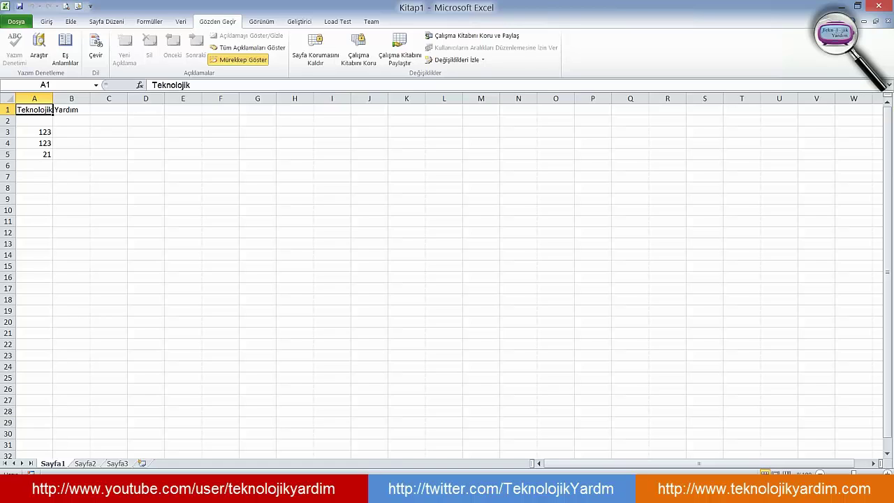
pyautogui.rightClick(56, 466)
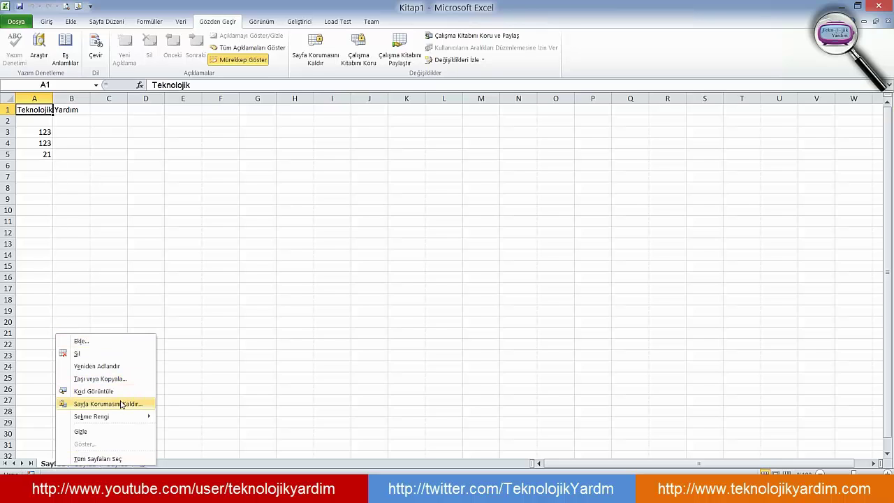
pyautogui.click(171, 192)
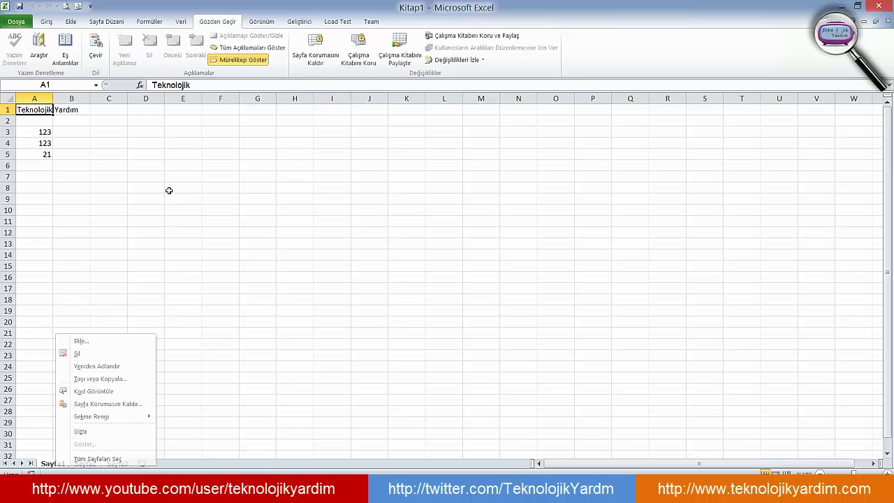
pyautogui.click(326, 55)
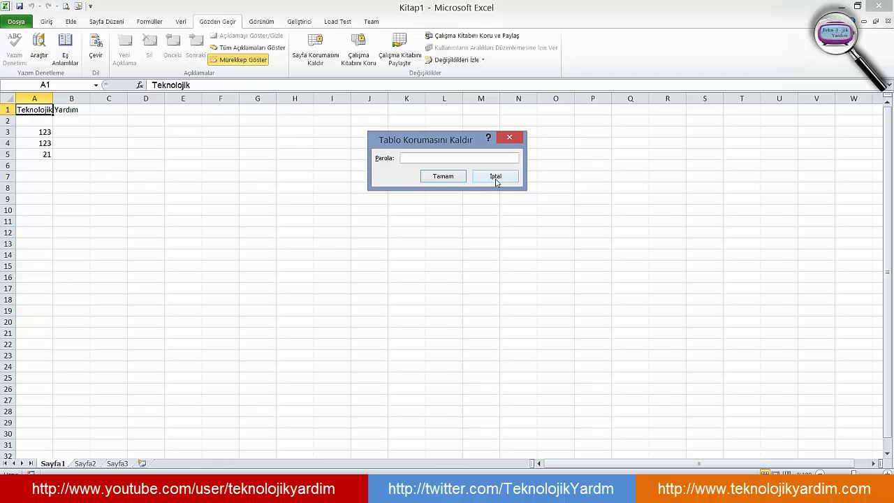
pyautogui.click(496, 177)
pyautogui.click(98, 155)
pyautogui.press('Return')
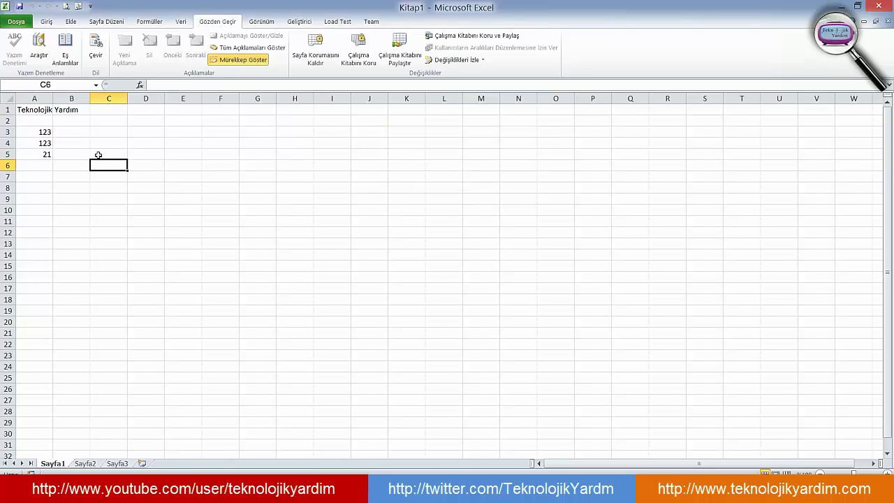
pyautogui.doubleClick(98, 156)
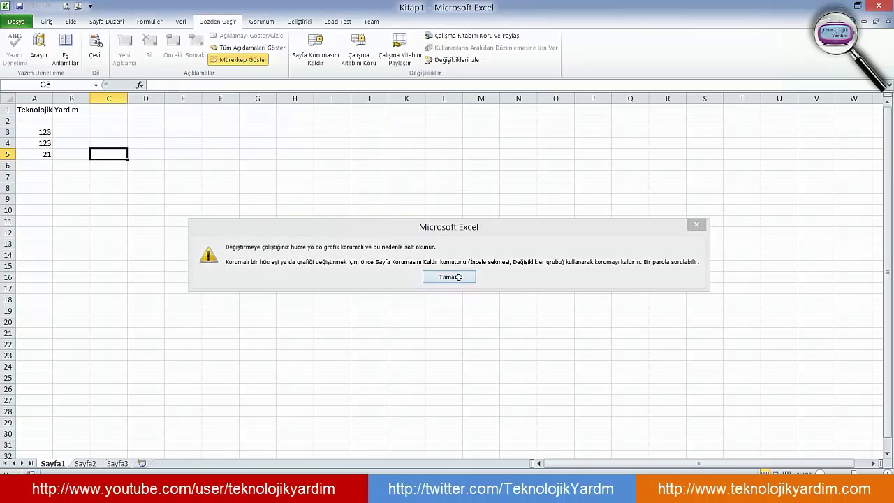
pyautogui.click(450, 276)
pyautogui.click(34, 111)
# Step: Open Sayfa1's code window, then minimize the VBA editor and Excel
pyautogui.rightClick(57, 465)
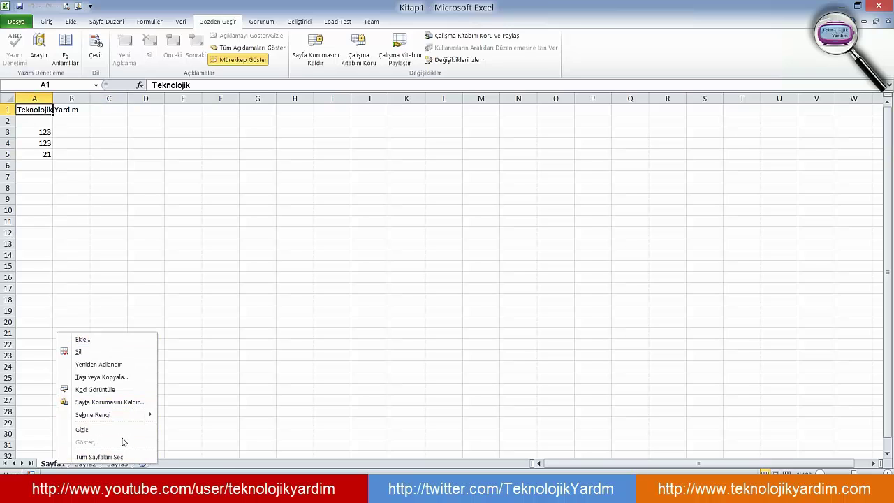
pyautogui.click(85, 392)
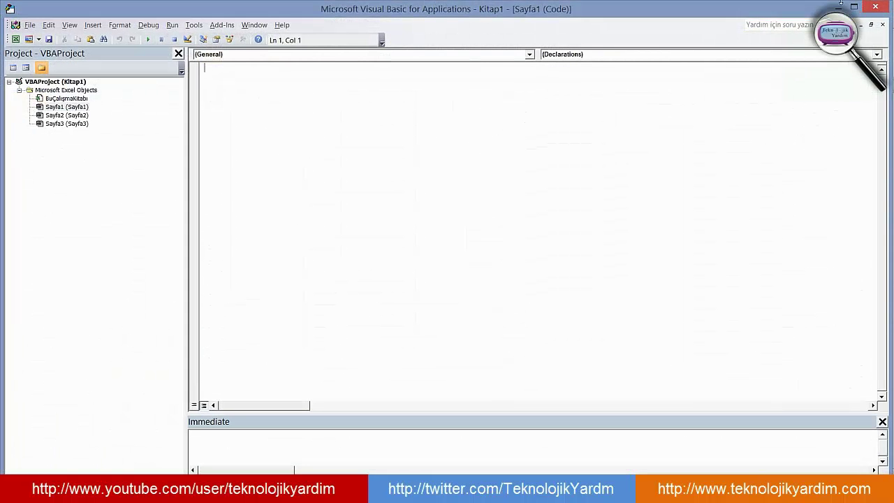
pyautogui.click(838, 7)
pyautogui.click(838, 7)
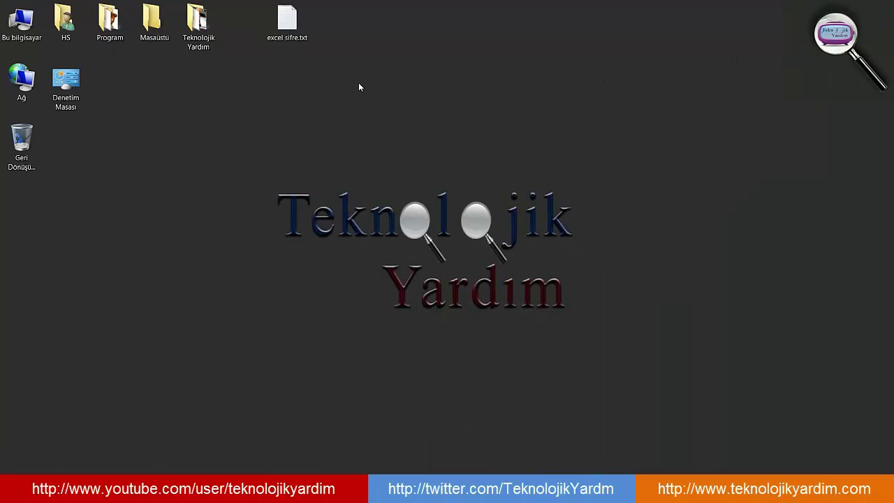
# Step: Copy the whole excelsifre macro from excel sifre.txt in Notepad, then close Notepad
pyautogui.doubleClick(287, 21)
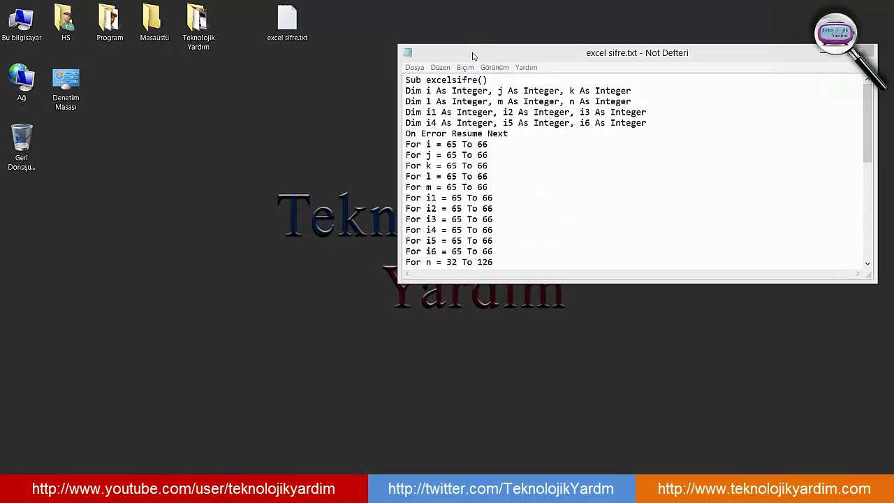
pyautogui.doubleClick(472, 56)
pyautogui.moveTo(60, 458); pyautogui.dragTo(4, 31)
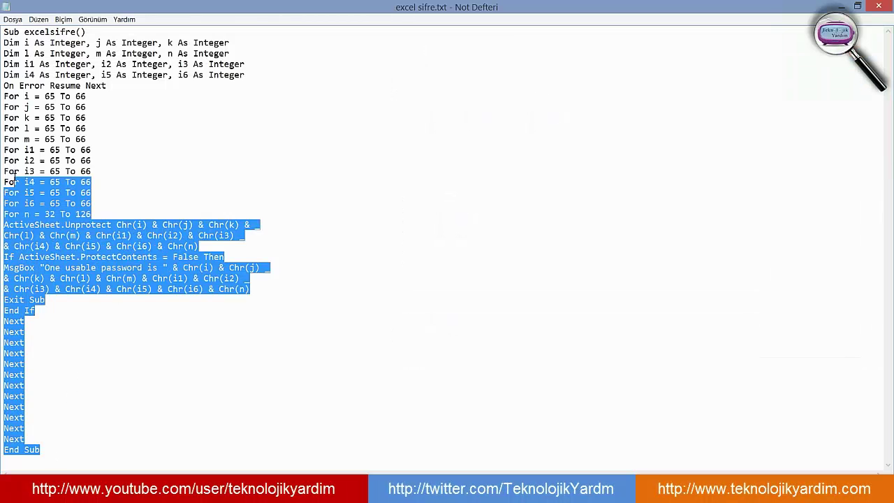
pyautogui.rightClick(40, 33)
pyautogui.click(96, 72)
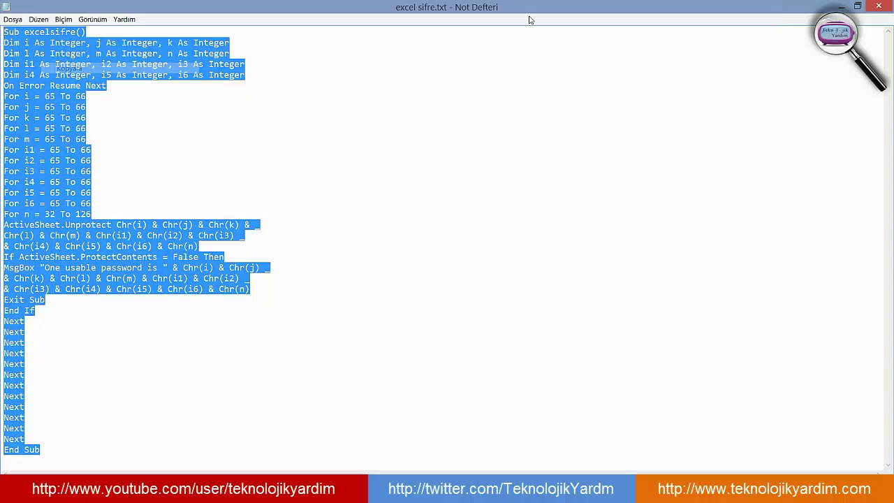
pyautogui.click(878, 5)
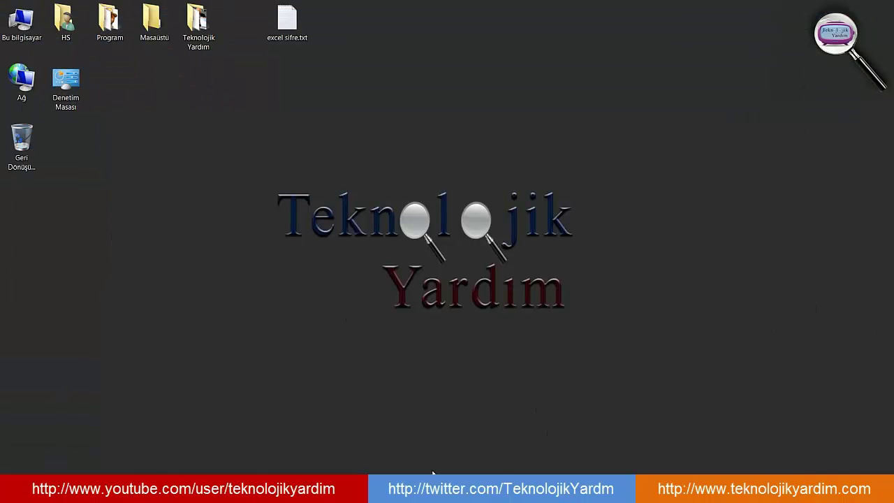
# Step: Paste the excelsifre macro into Sayfa1's code, run it, and acknowledge the reported password
pyautogui.moveTo(385, 492)
pyautogui.click(424, 395)
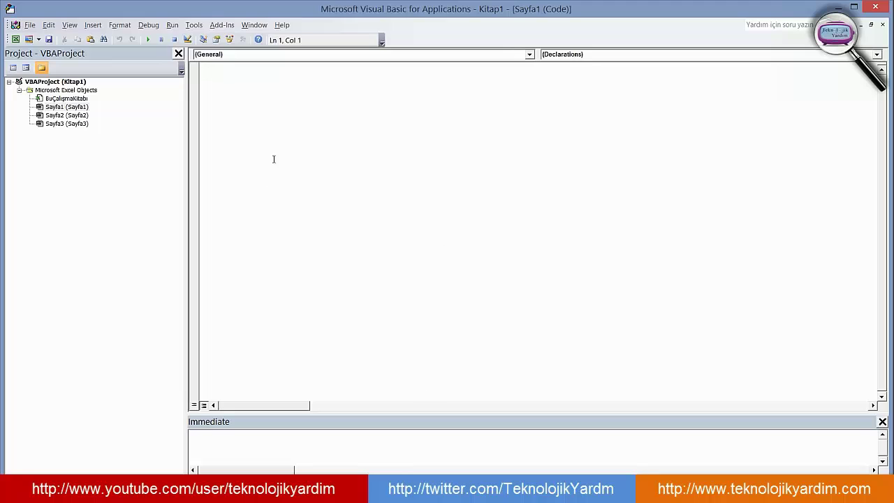
pyautogui.rightClick(255, 82)
pyautogui.click(289, 118)
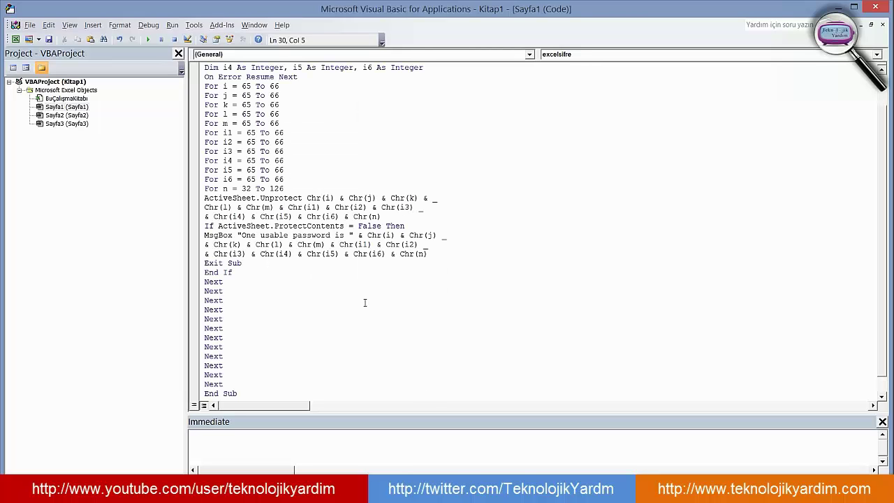
pyautogui.click(147, 40)
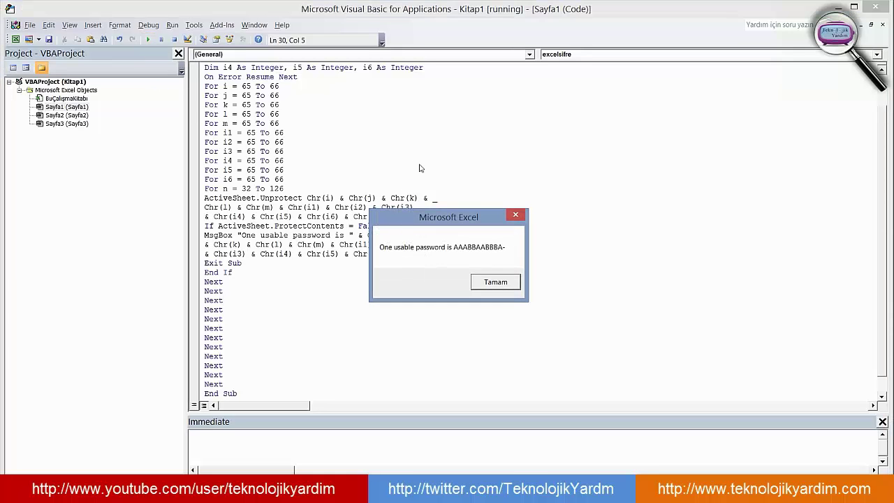
pyautogui.click(495, 282)
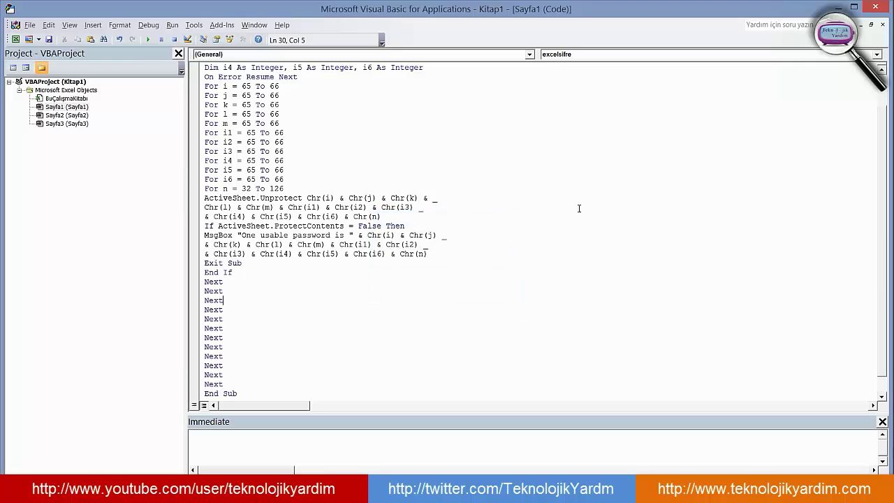
# Step: Close the VBA editor and type test entries asdasd, a and ad from D13 downward
pyautogui.click(877, 9)
pyautogui.click(144, 189)
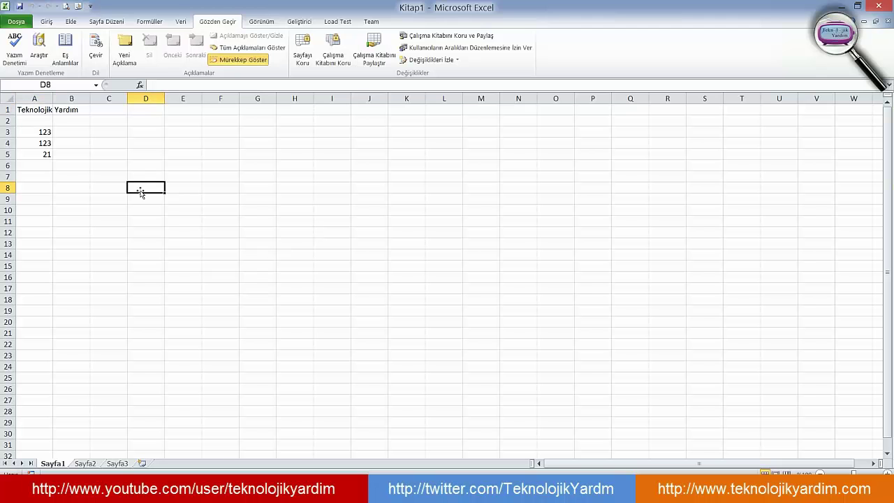
pyautogui.click(152, 246)
pyautogui.write('asd')
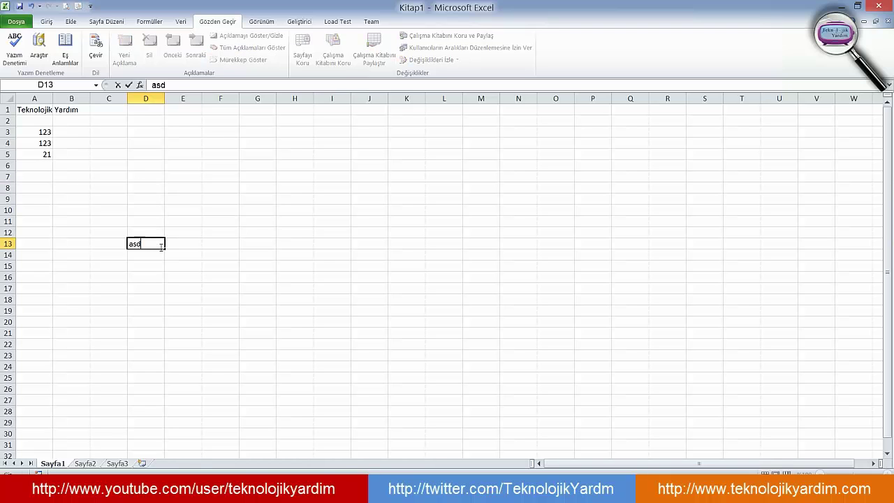
pyautogui.write('asd')
pyautogui.press('Return')
pyautogui.write('a')
pyautogui.press('Return')
pyautogui.press('Return')
pyautogui.write('ad')
pyautogui.press('Return')
pyautogui.press('Return')
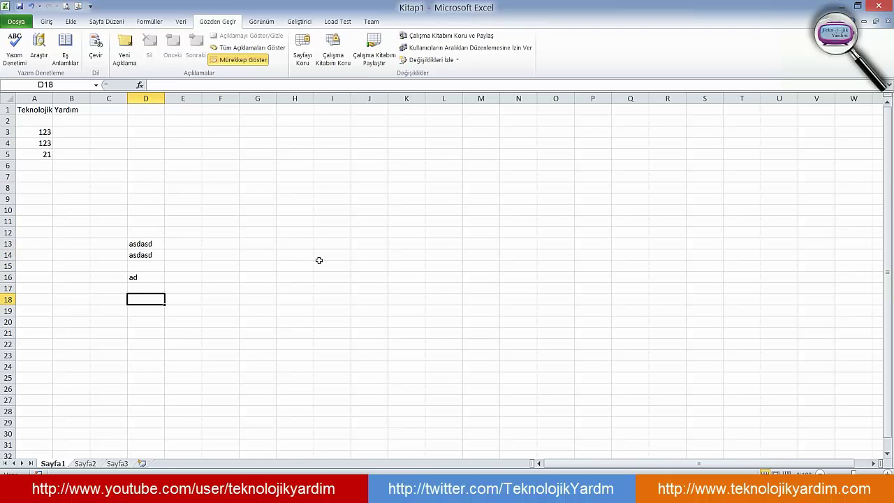
# Step: Clear the A1:E18 range below the title and move the active cell back up
pyautogui.click(111, 365)
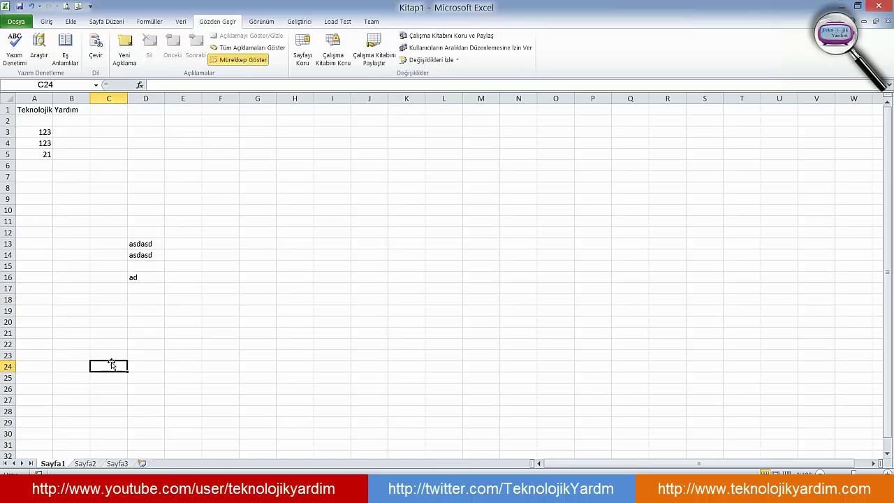
pyautogui.moveTo(186, 296)
pyautogui.mouseDown()
pyautogui.moveTo(3, 6)
pyautogui.moveTo(48, 120)
pyautogui.mouseUp()
pyautogui.press('Delete')
pyautogui.press('Up')
pyautogui.press('Up')
pyautogui.press('Up')
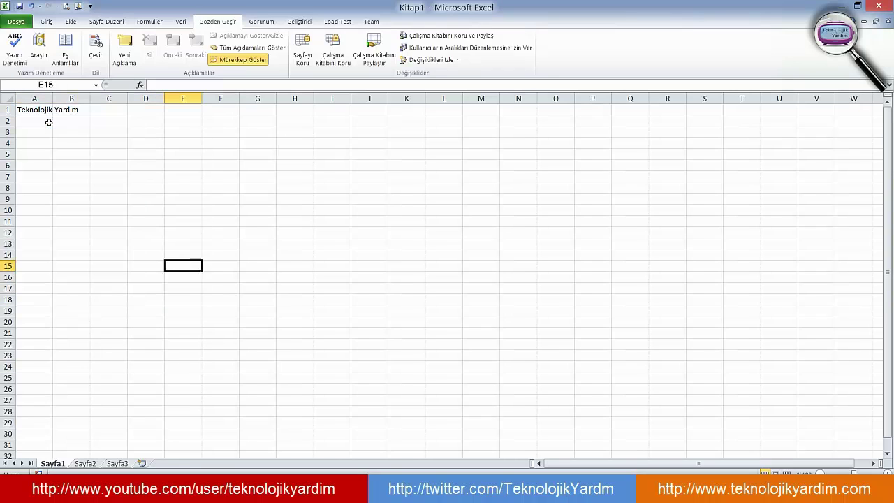
pyautogui.press('Up')
pyautogui.press('Up')
pyautogui.press('Up')
pyautogui.press('Up')
pyautogui.press('Up')
pyautogui.press('Up')
pyautogui.press('Left')
pyautogui.press('Left')
pyautogui.press('Left')
pyautogui.press('Left')
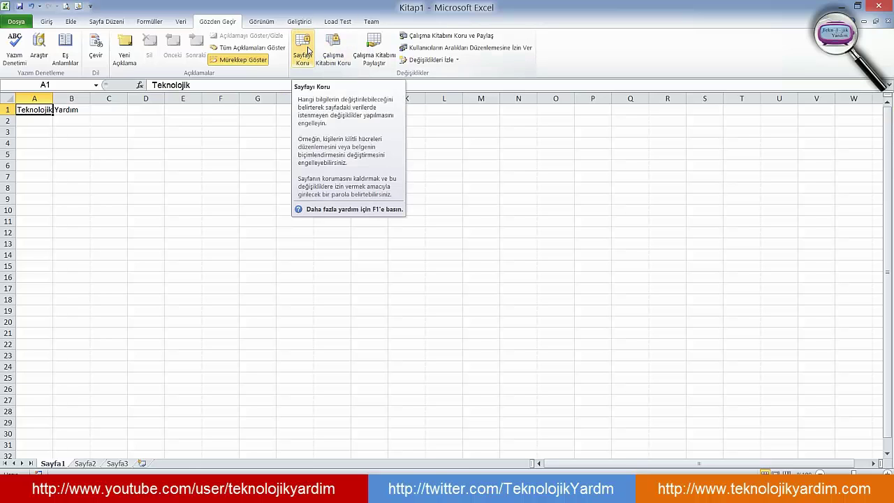
pyautogui.click(72, 163)
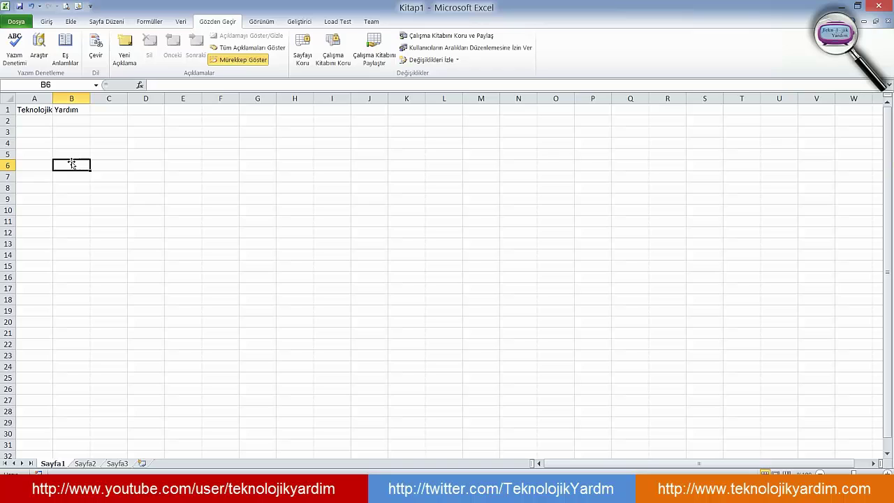
# Step: Confirm D8 can be edited, move to A2, and minimize Excel to the desktop
pyautogui.click(144, 192)
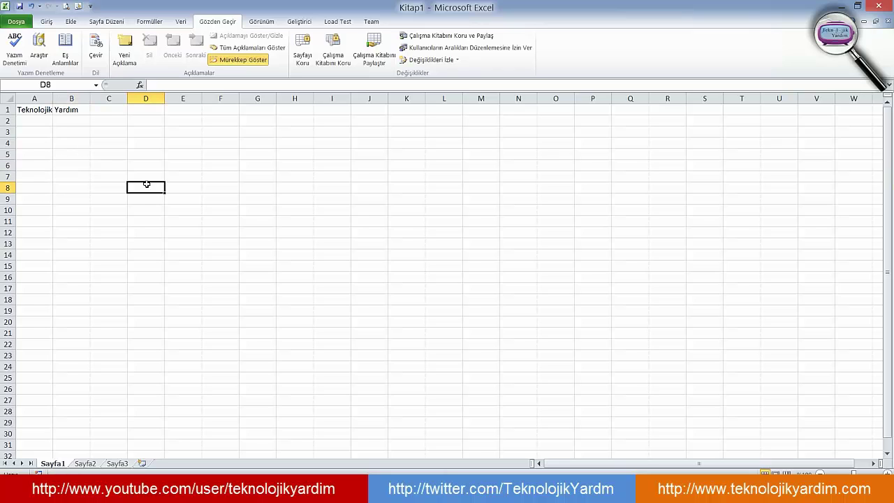
pyautogui.doubleClick(148, 186)
pyautogui.click(148, 176)
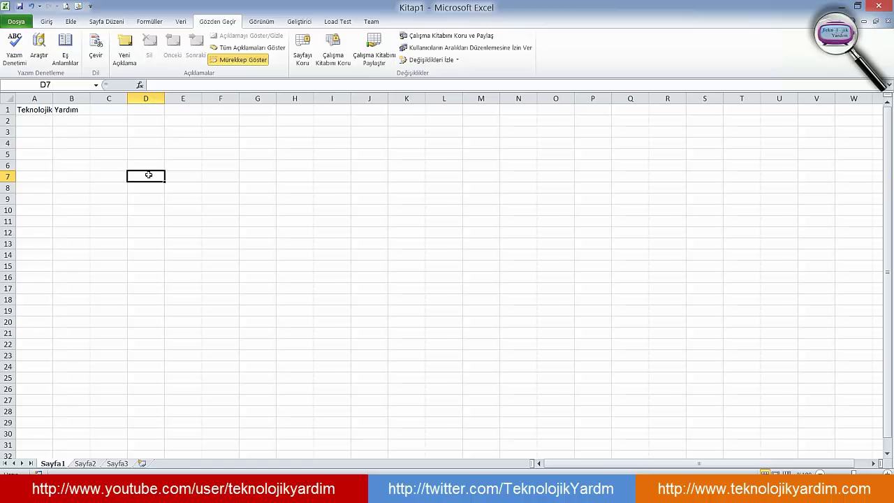
pyautogui.press('Left')
pyautogui.press('Left')
pyautogui.press('Left')
pyautogui.press('Up')
pyautogui.press('Up')
pyautogui.press('Up')
pyautogui.press('Up')
pyautogui.press('Up')
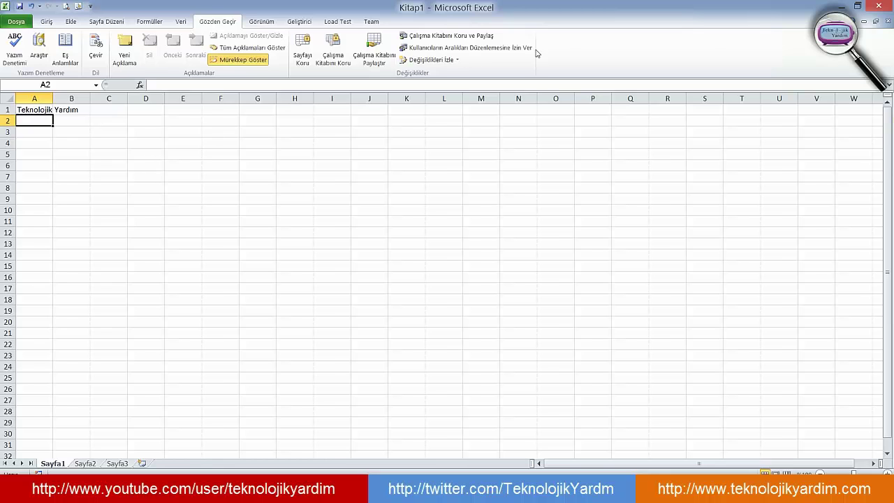
pyautogui.click(837, 8)
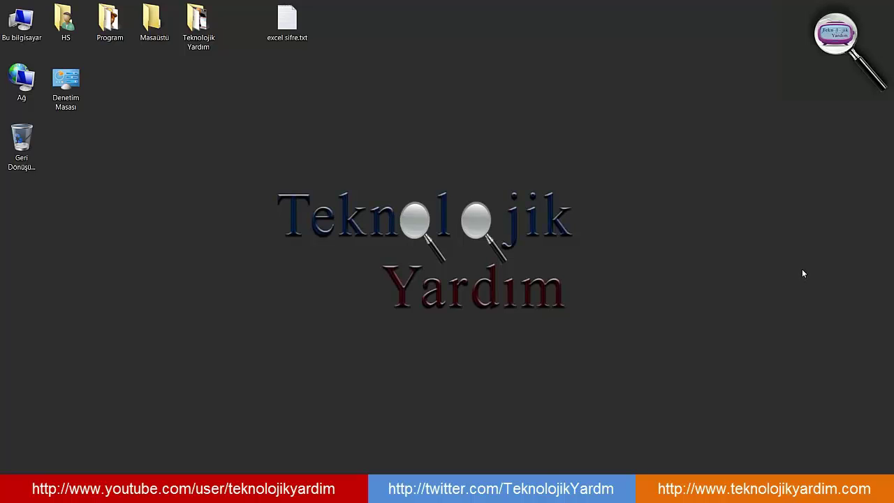
pyautogui.doubleClick(288, 20)
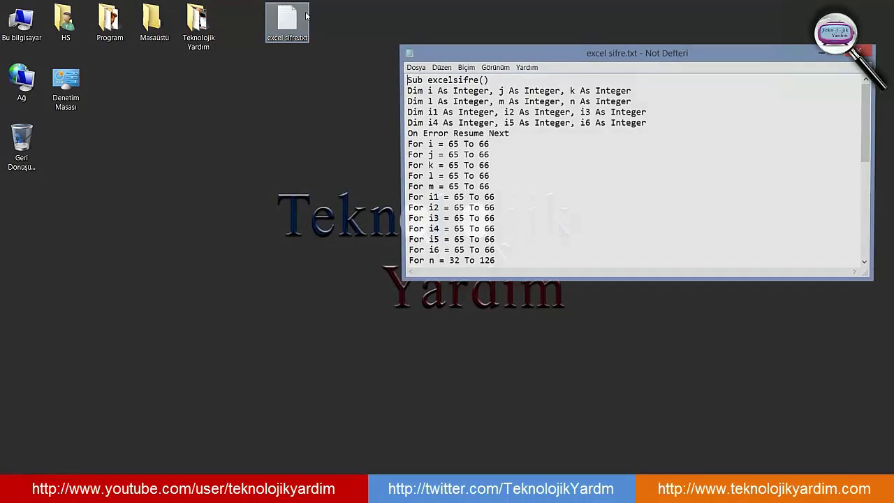
pyautogui.doubleClick(593, 49)
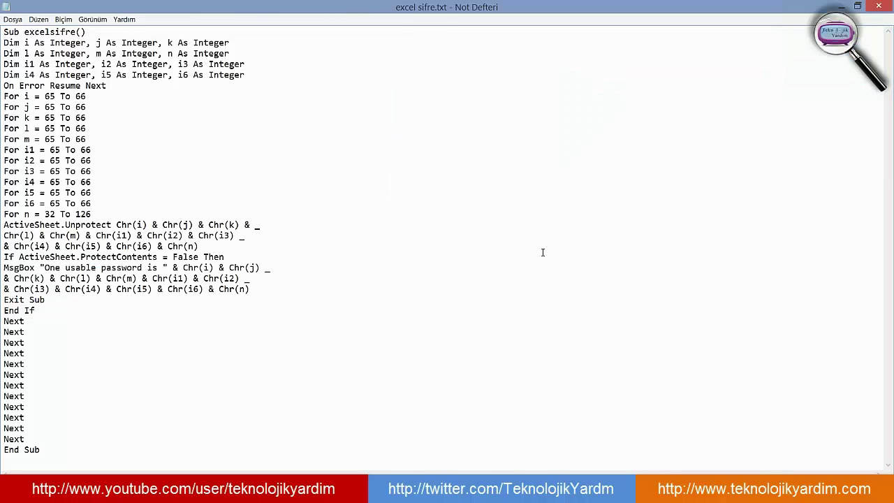
pyautogui.moveTo(63, 441); pyautogui.dragTo(3, 214)
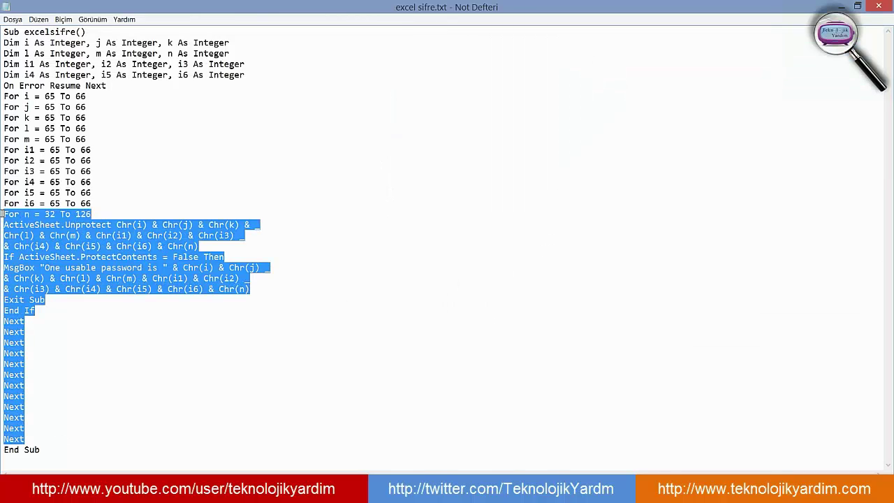
pyautogui.click(116, 308)
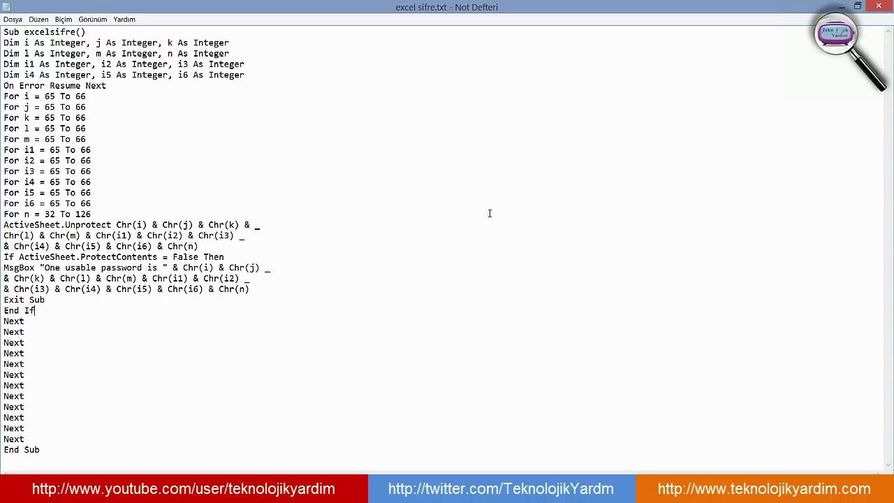
pyautogui.click(879, 6)
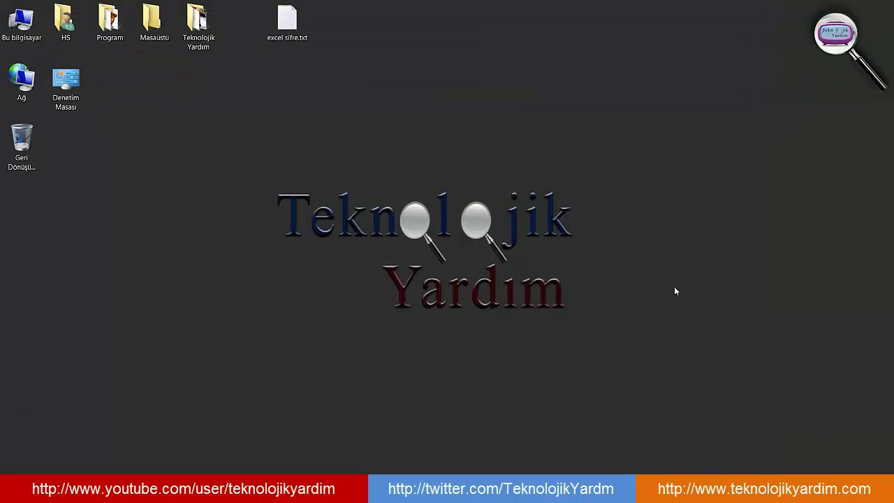